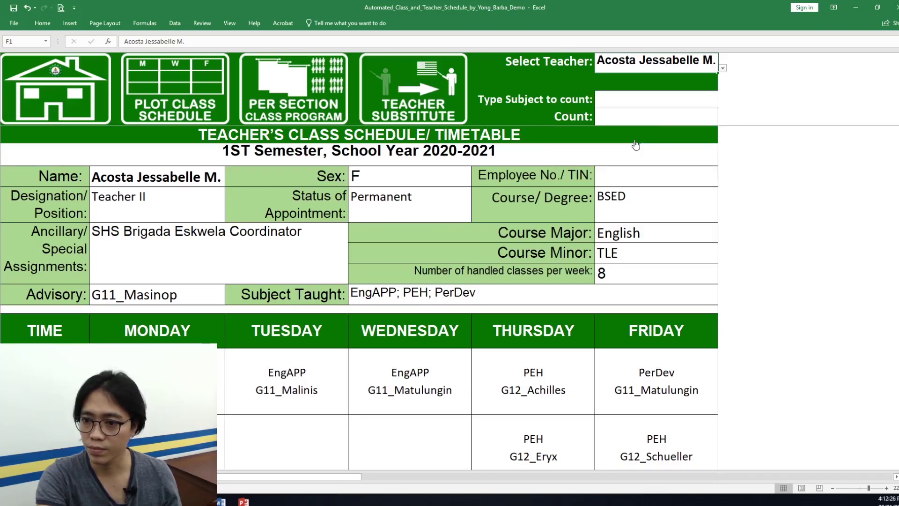
# Show a different teacher's timetable, and return to the first teacher in the list.
pyautogui.click(636, 139)
pyautogui.click(723, 67)
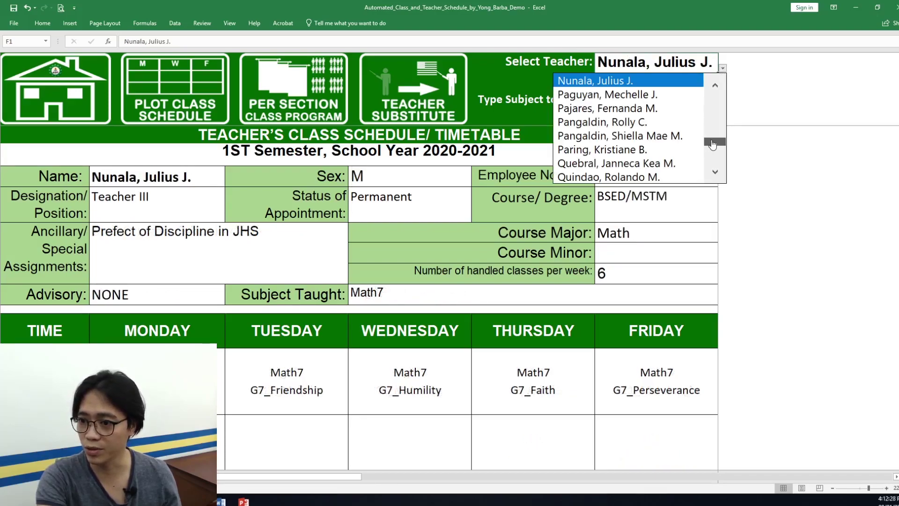
pyautogui.moveTo(713, 141); pyautogui.dragTo(715, 100)
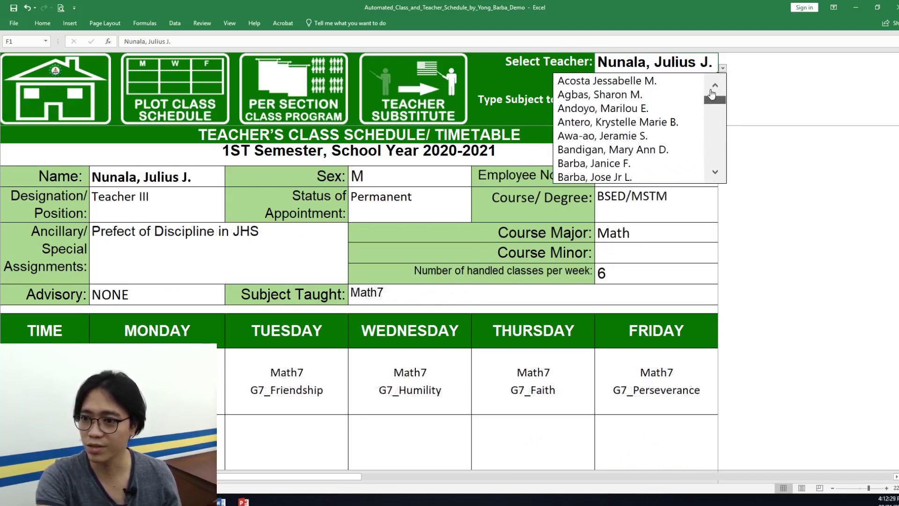
pyautogui.click(611, 82)
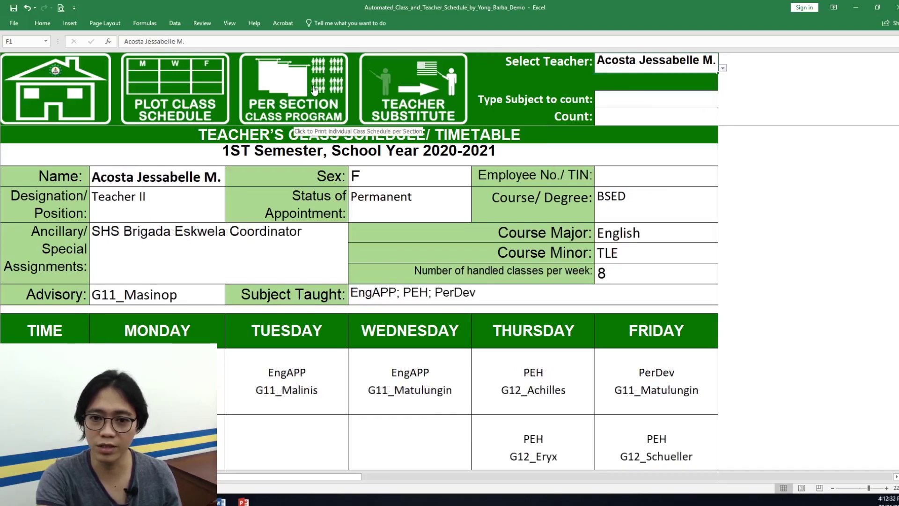
# Open the per-section class program and show the schedule of section G7_Faith.
pyautogui.click(290, 85)
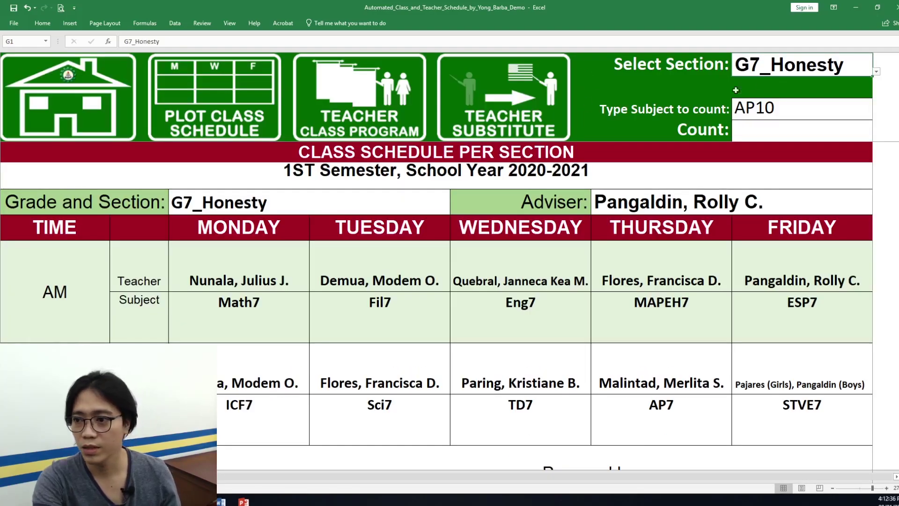
pyautogui.click(876, 71)
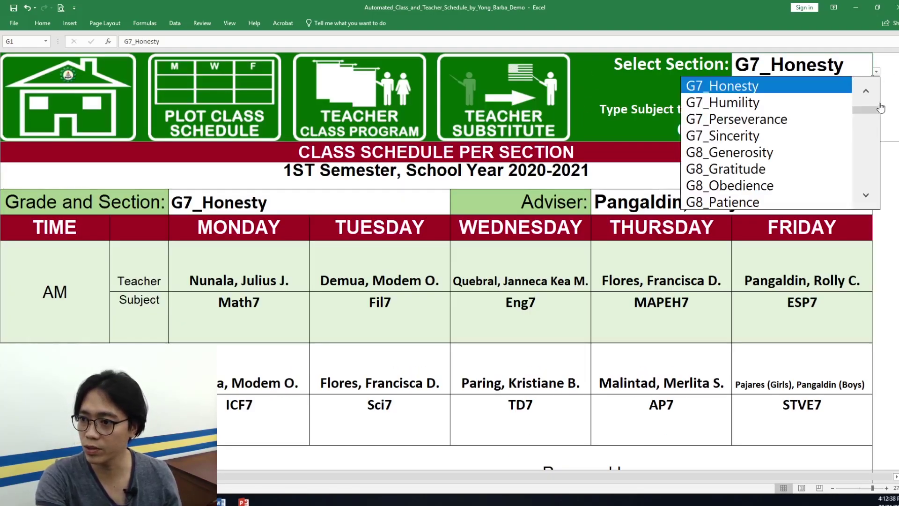
pyautogui.scroll(2, 882, 106)
pyautogui.click(779, 87)
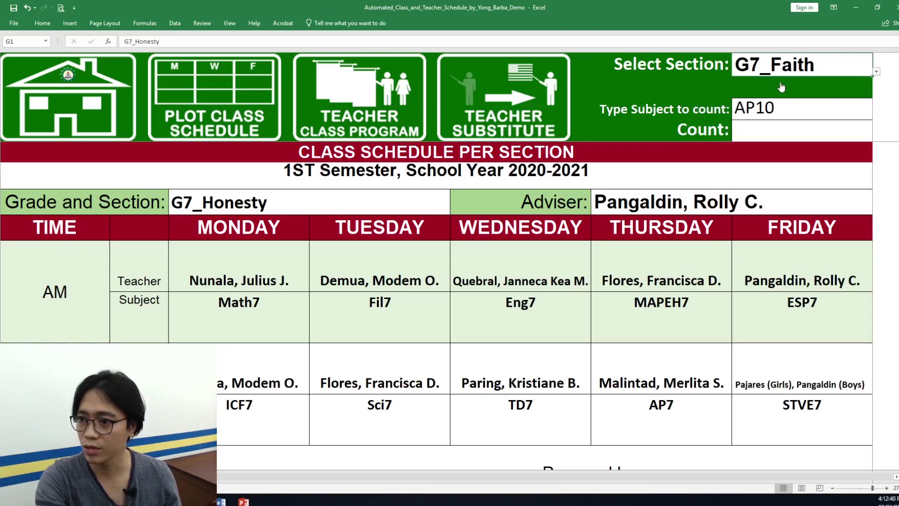
# View the class schedule of section G7_Friendship, followed by that of G7_Humility.
pyautogui.click(877, 72)
pyautogui.scroll(-1, 872, 115)
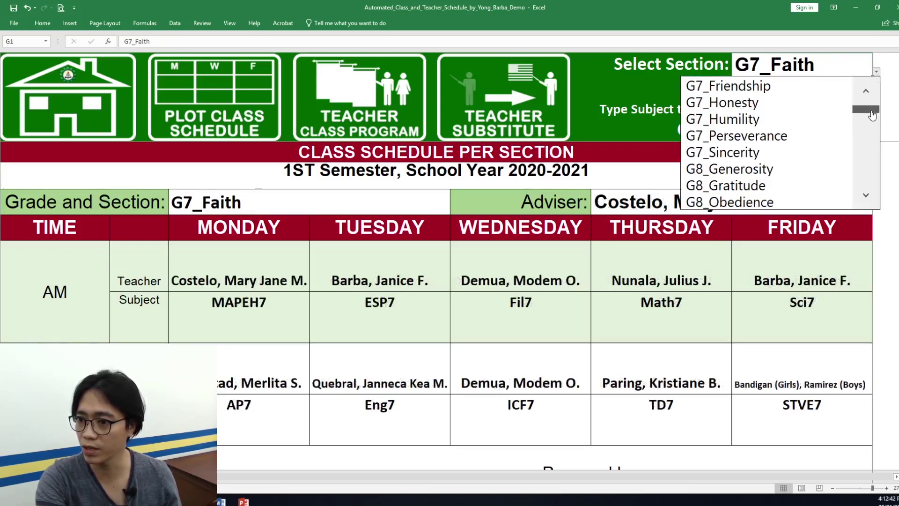
pyautogui.click(820, 86)
pyautogui.click(877, 71)
pyautogui.click(749, 119)
# Switch the per-section class schedule to section G9_Rizal.
pyautogui.click(877, 71)
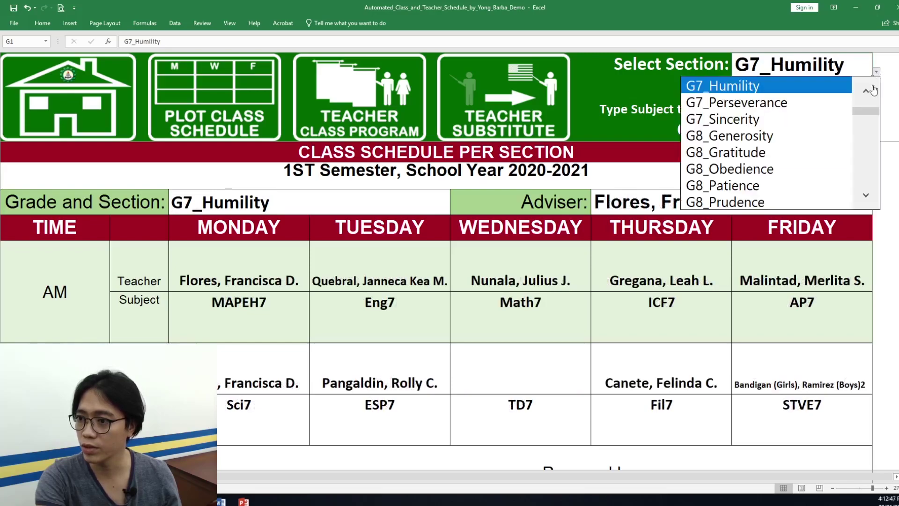
pyautogui.scroll(-9, 865, 117)
pyautogui.click(793, 117)
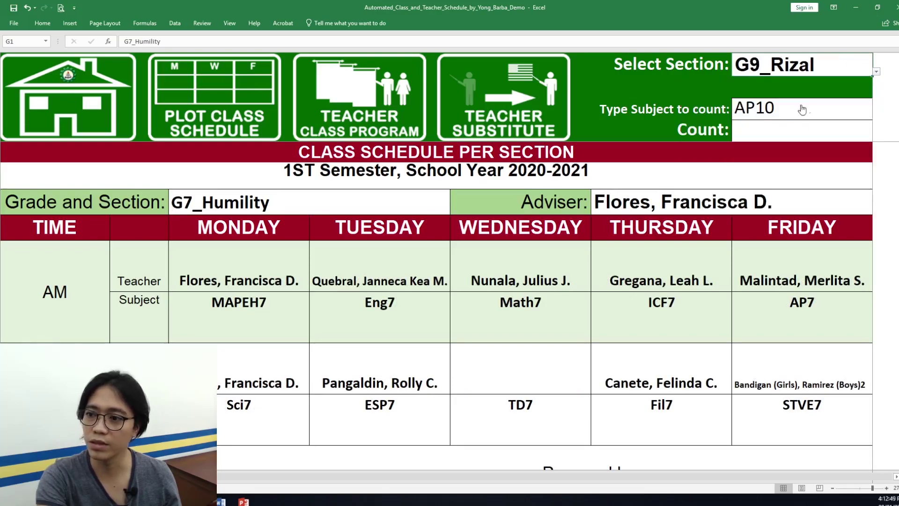
# Go back to the Grade 7 sections and show the class schedule of G7_Friendship.
pyautogui.click(877, 72)
pyautogui.scroll(-2, 863, 128)
pyautogui.moveTo(863, 128); pyautogui.dragTo(869, 94)
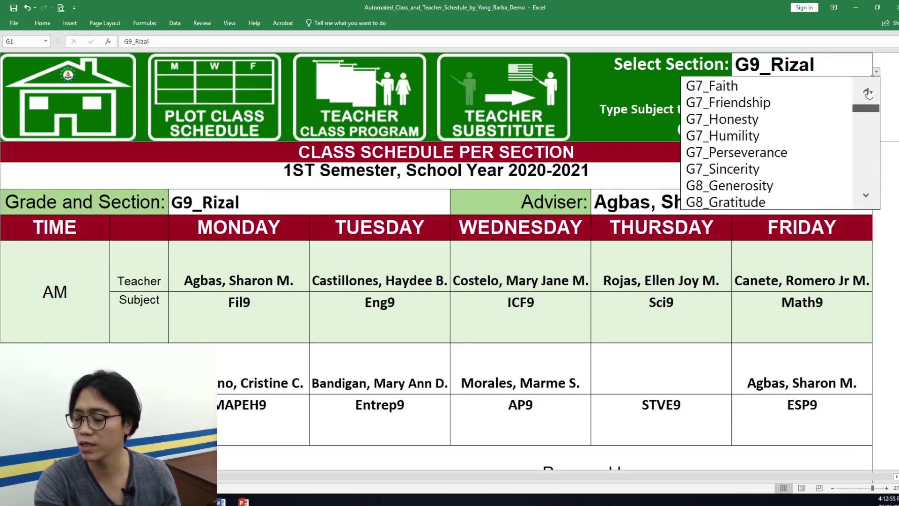
pyautogui.press('Escape')
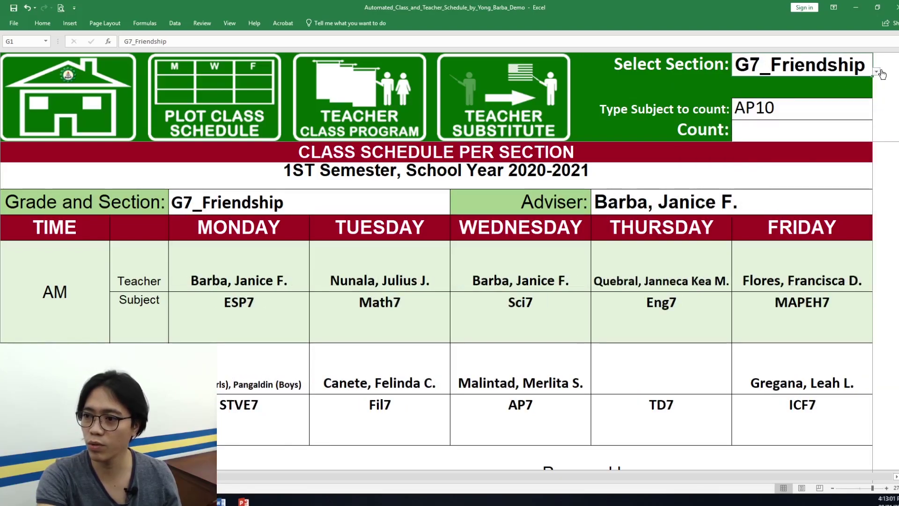
# View the class schedule of section G7_Honesty, followed by that of G7_Humility.
pyautogui.click(877, 71)
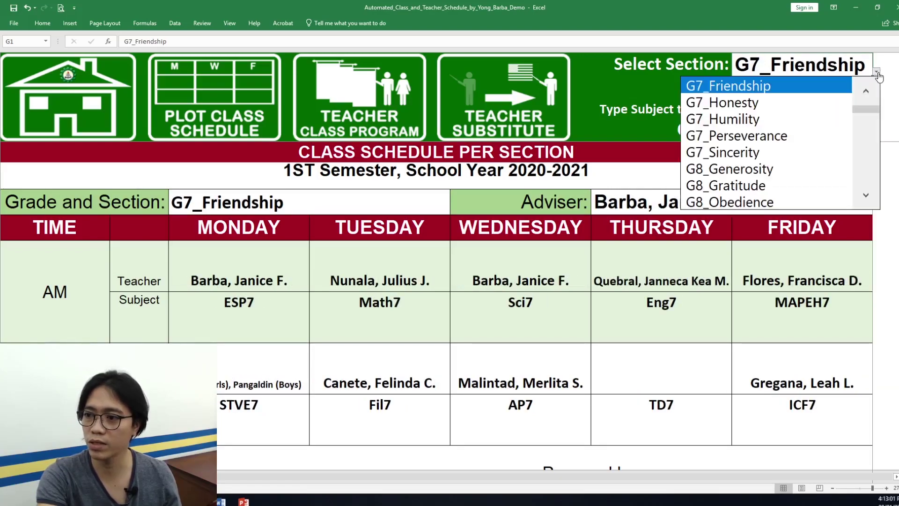
pyautogui.click(789, 103)
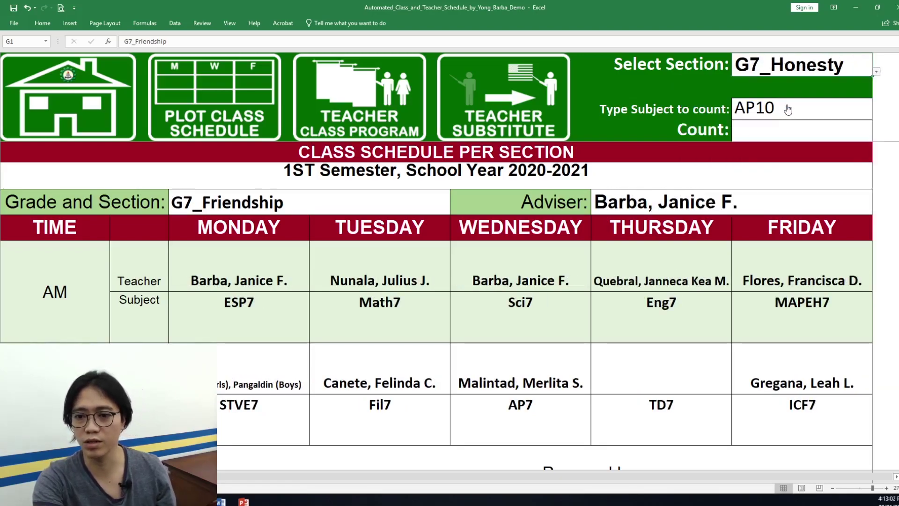
pyautogui.click(876, 74)
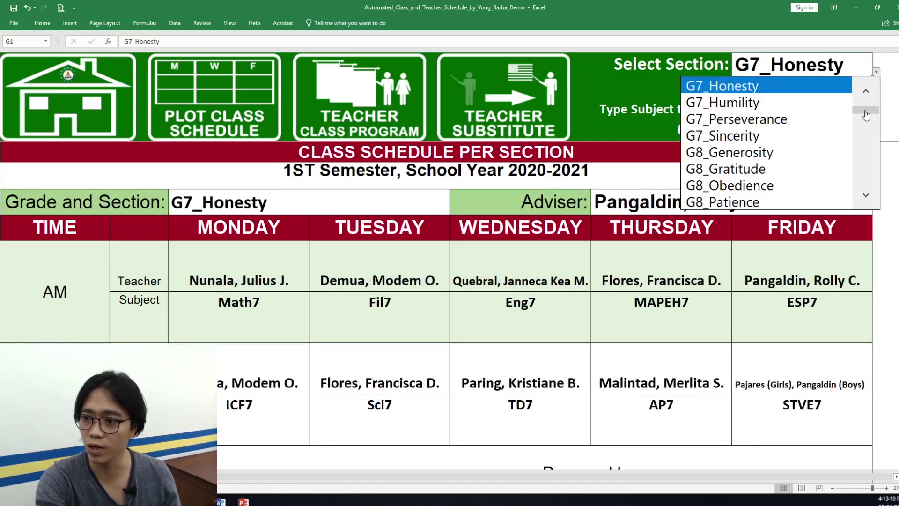
pyautogui.moveTo(866, 115)
pyautogui.mouseDown()
pyautogui.moveTo(866, 166)
pyautogui.moveTo(868, 103)
pyautogui.mouseUp()
pyautogui.click(777, 131)
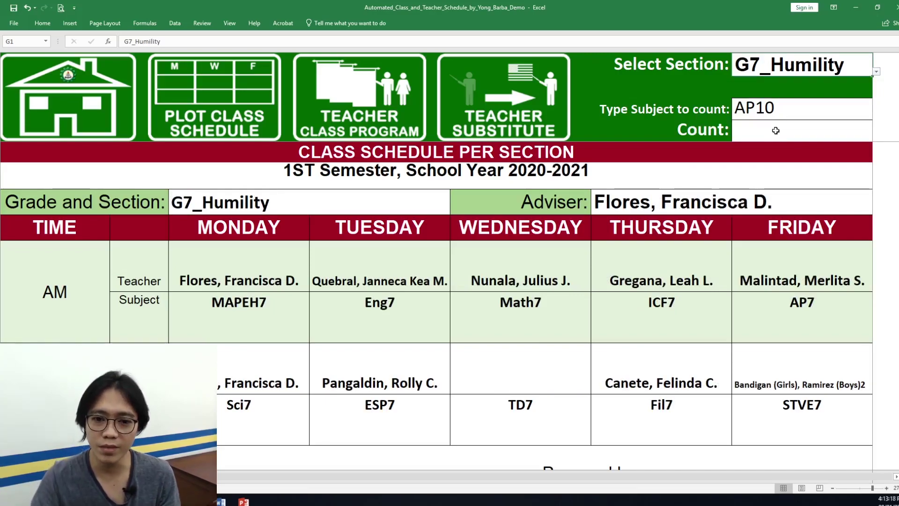
# Set the per-section class schedule to section G7_Perseverance.
pyautogui.click(876, 71)
pyautogui.moveTo(865, 120); pyautogui.dragTo(864, 106)
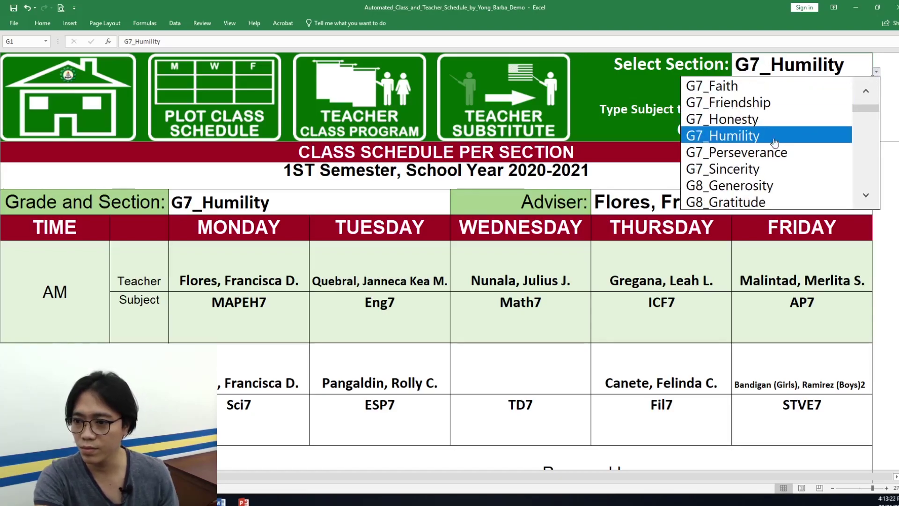
pyautogui.click(764, 157)
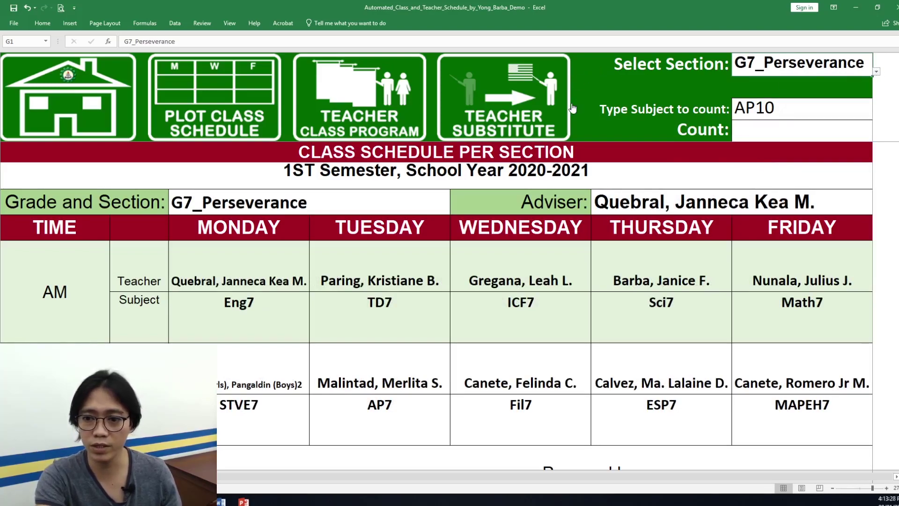
# Open the teacher substitution program sheet from the per-section class program.
pyautogui.click(506, 98)
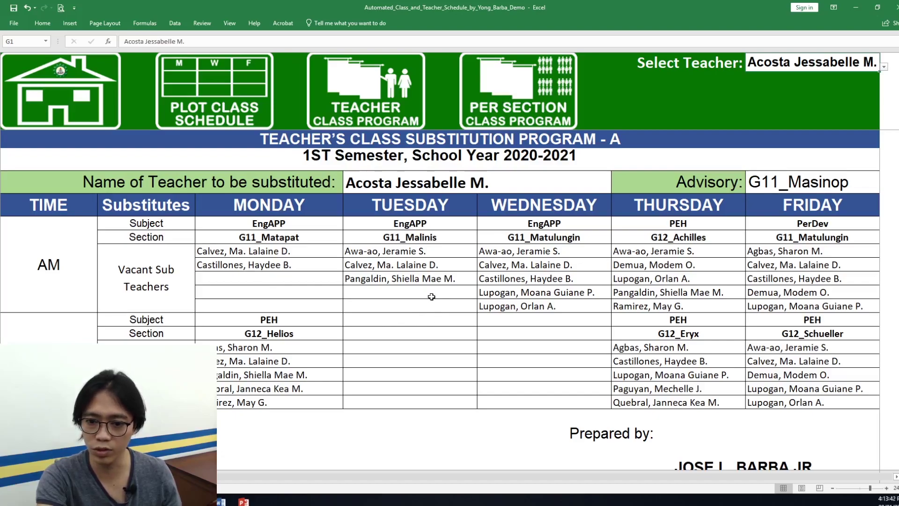
pyautogui.moveTo(895, 135); pyautogui.dragTo(896, 139)
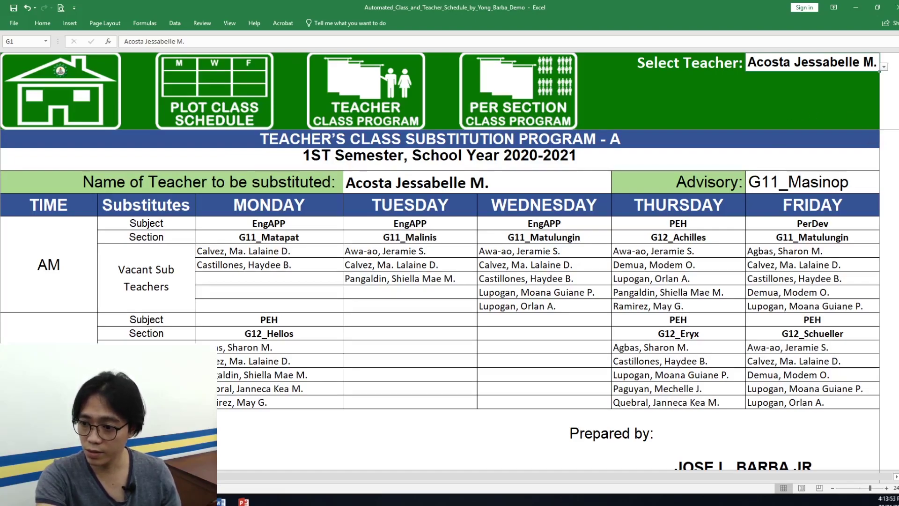
pyautogui.moveTo(896, 148); pyautogui.dragTo(895, 148)
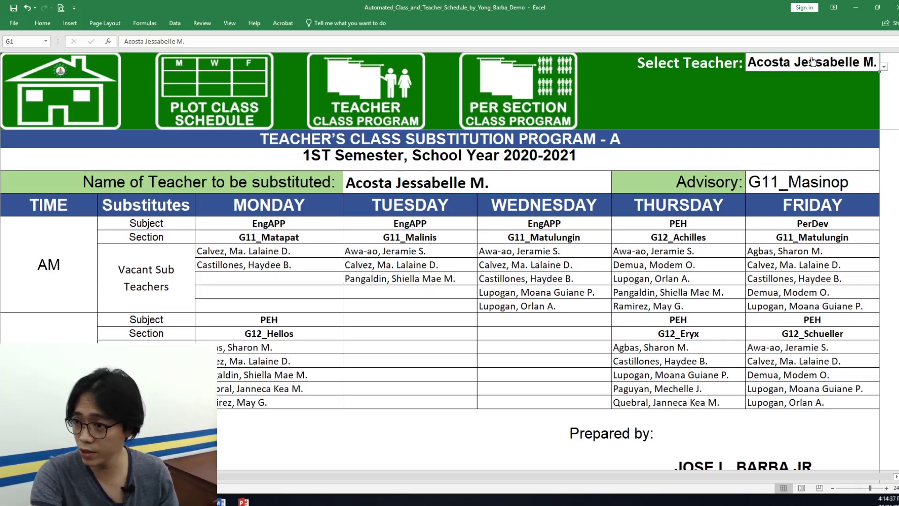
# View the substitution program of the second teacher in the list, followed by that of a teacher further down.
pyautogui.hotkey('alt', 'Down')
pyautogui.click(748, 95)
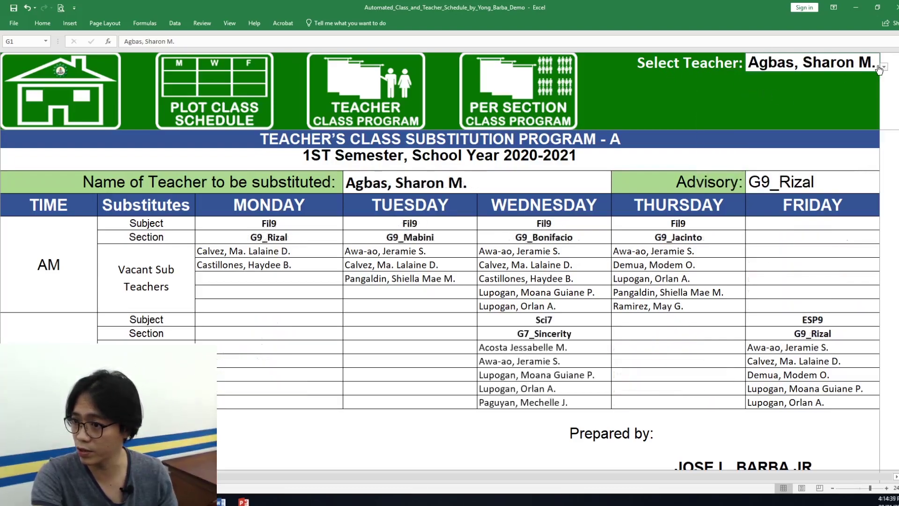
pyautogui.click(884, 69)
pyautogui.click(878, 106)
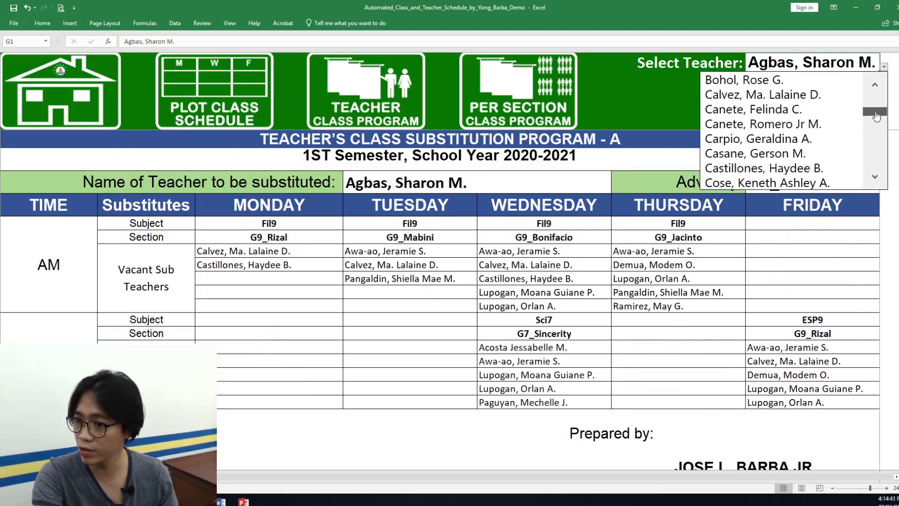
pyautogui.click(815, 113)
# Set the first teacher in the list as the teacher to be substituted.
pyautogui.click(884, 68)
pyautogui.scroll(4, 881, 94)
pyautogui.click(803, 80)
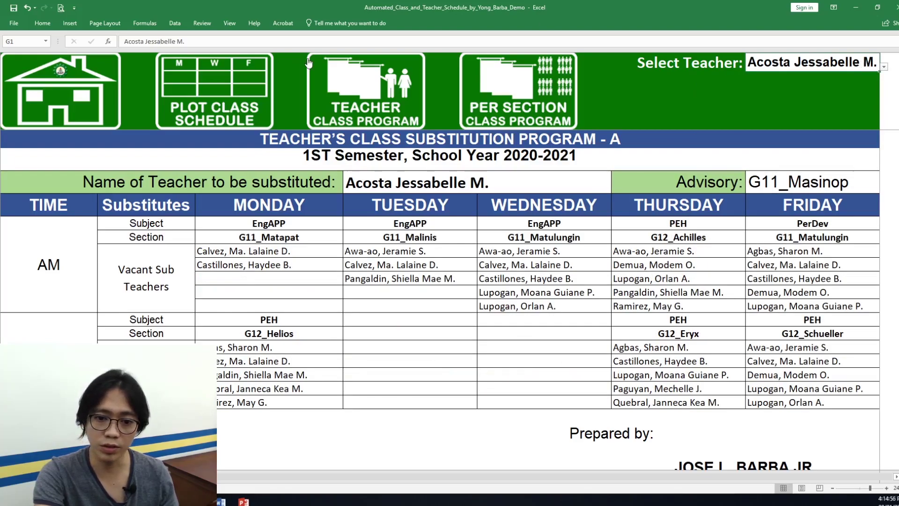
# Highlight the vacant substitute teachers of the first AM block from Monday to Friday.
pyautogui.click(197, 265)
pyautogui.moveTo(207, 266); pyautogui.dragTo(769, 286)
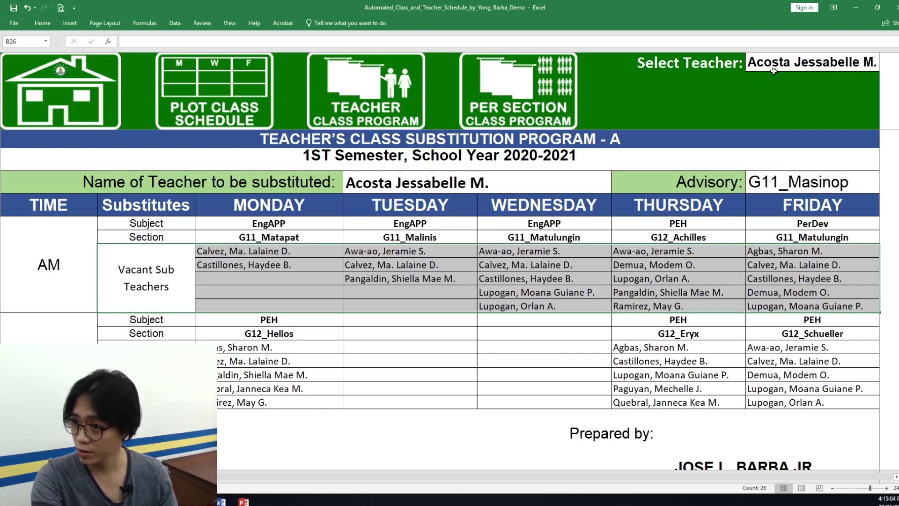
pyautogui.click(722, 108)
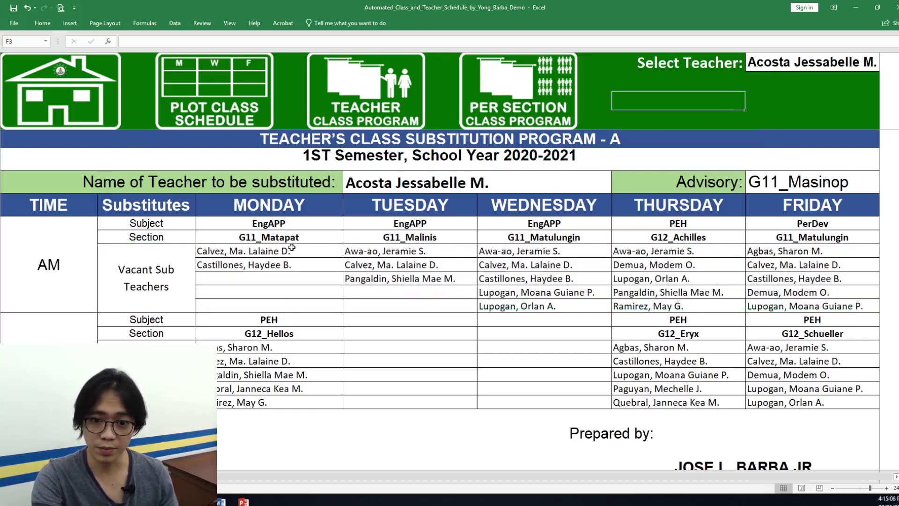
pyautogui.moveTo(253, 252); pyautogui.dragTo(770, 302)
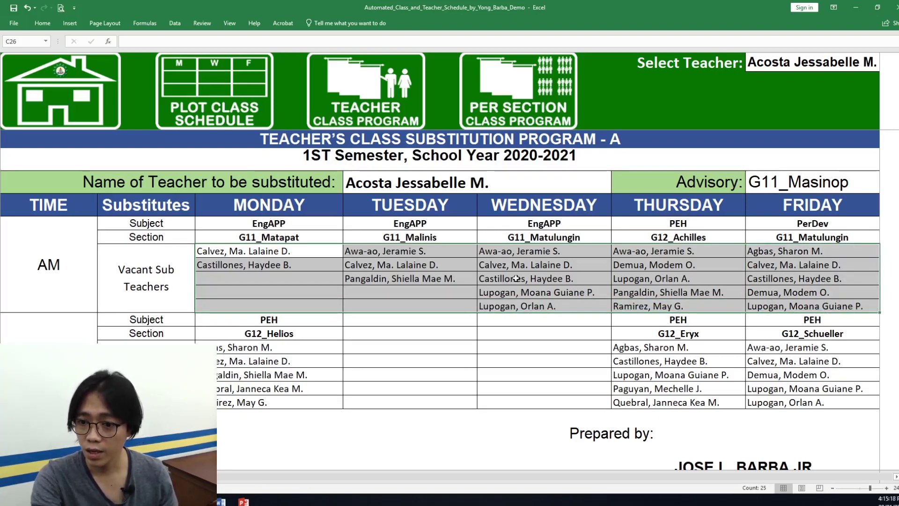
# Highlight Wednesday's vacant substitute teachers in the first AM block and check the list of selectable teachers.
pyautogui.moveTo(520, 255); pyautogui.dragTo(526, 305)
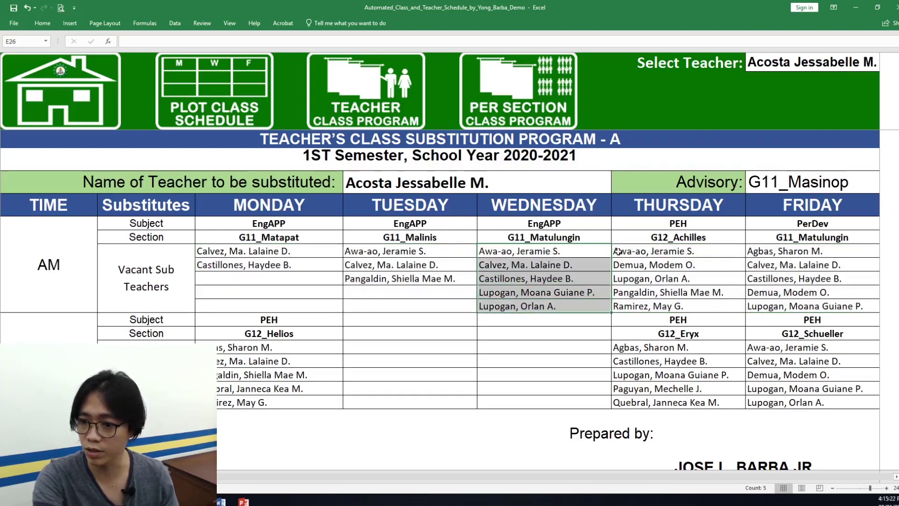
pyautogui.click(833, 69)
pyautogui.hotkey('alt', 'Down')
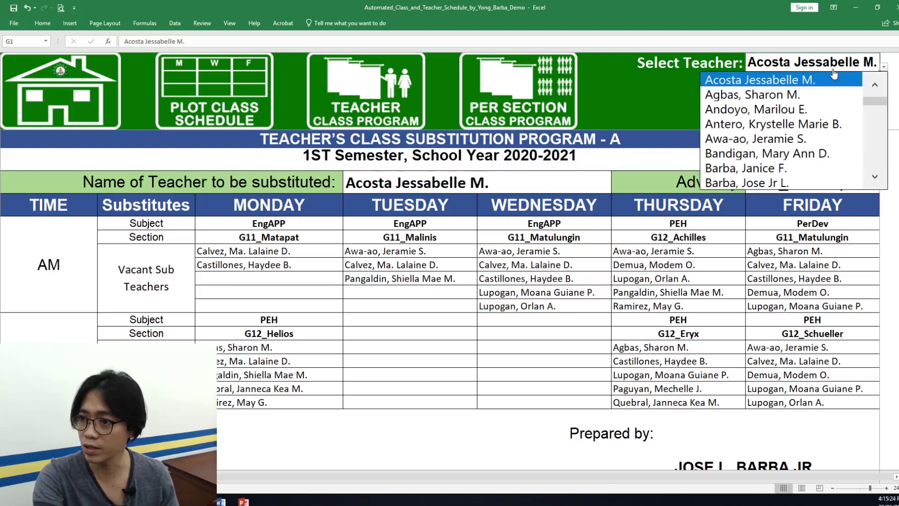
pyautogui.press('Escape')
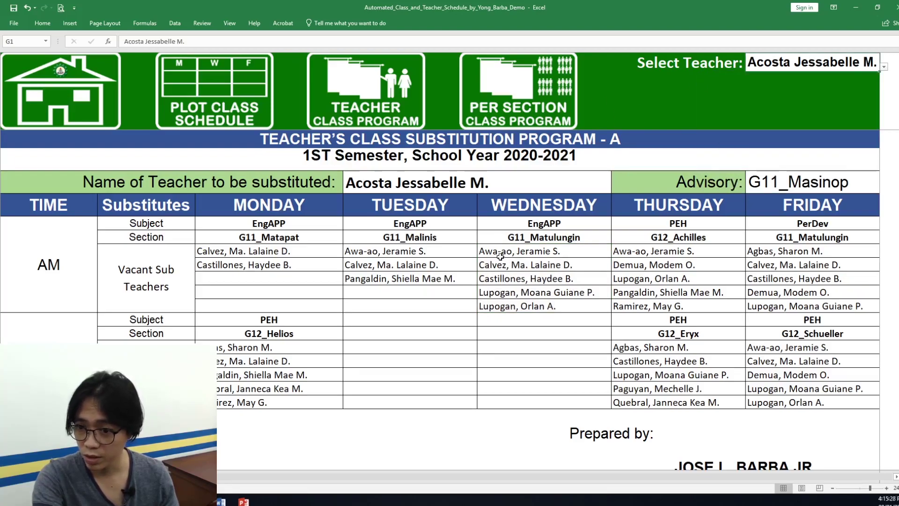
# Highlight Wednesday's EngAPP class in G11_Matulungin and its first three vacant substitutes, and return to the teacher selection cell.
pyautogui.moveTo(545, 202); pyautogui.dragTo(544, 292)
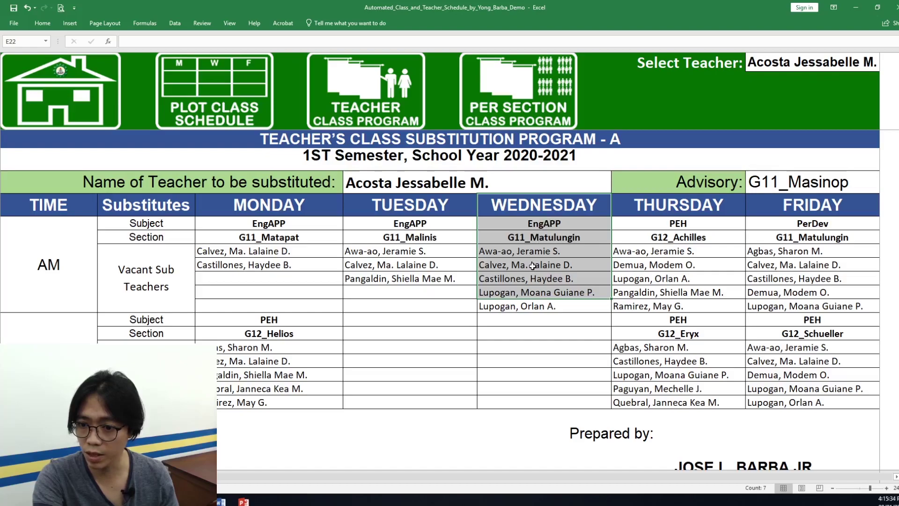
pyautogui.moveTo(534, 252); pyautogui.dragTo(534, 277)
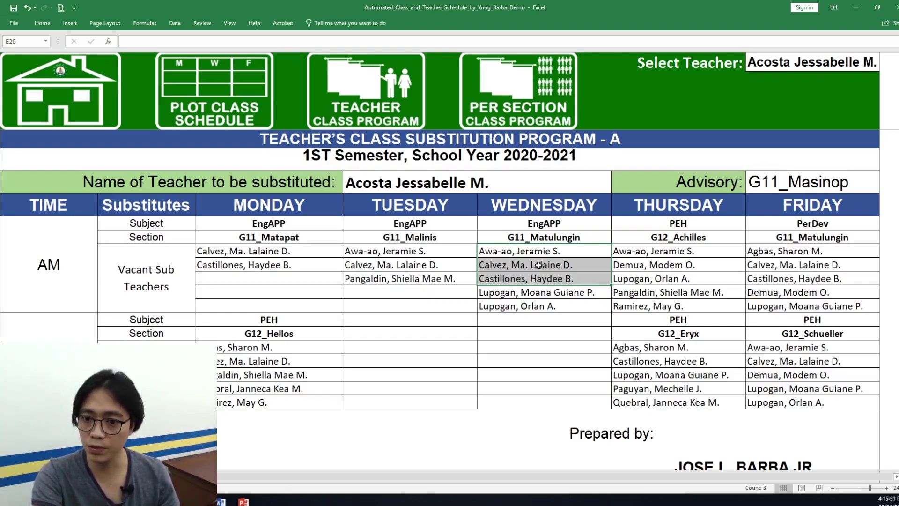
pyautogui.click(832, 69)
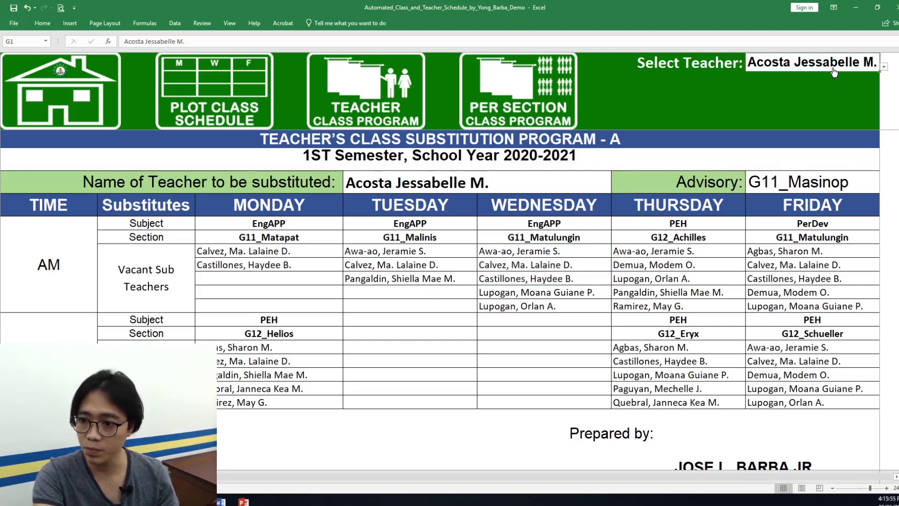